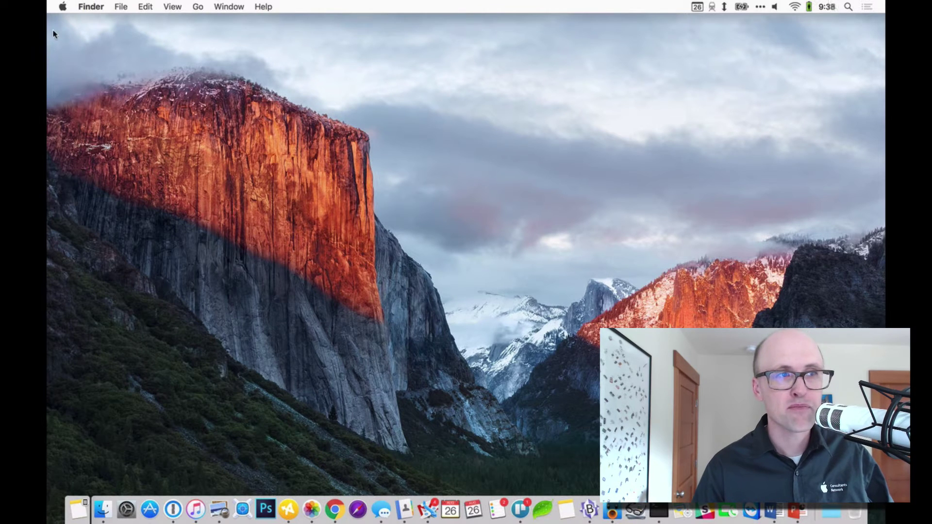
# Step: Launch System Preferences from the Apple menu
pyautogui.click(64, 7)
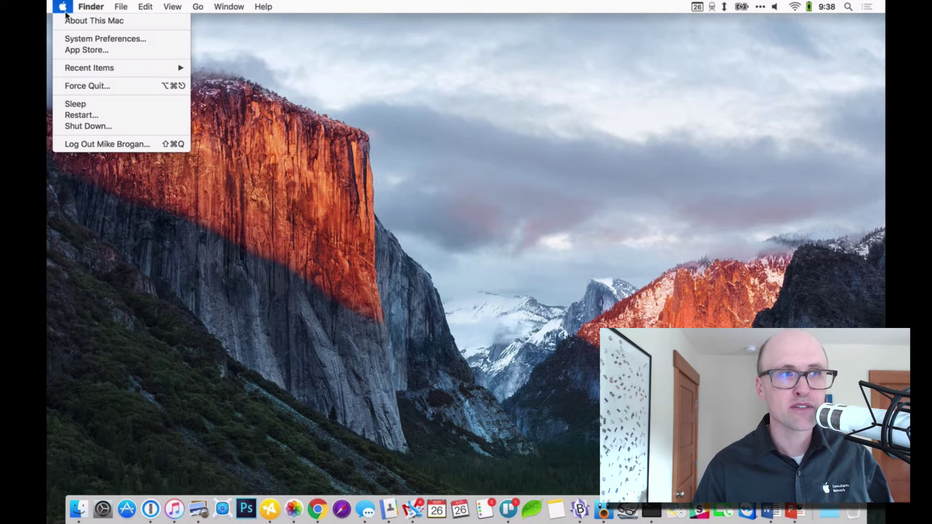
pyautogui.click(73, 40)
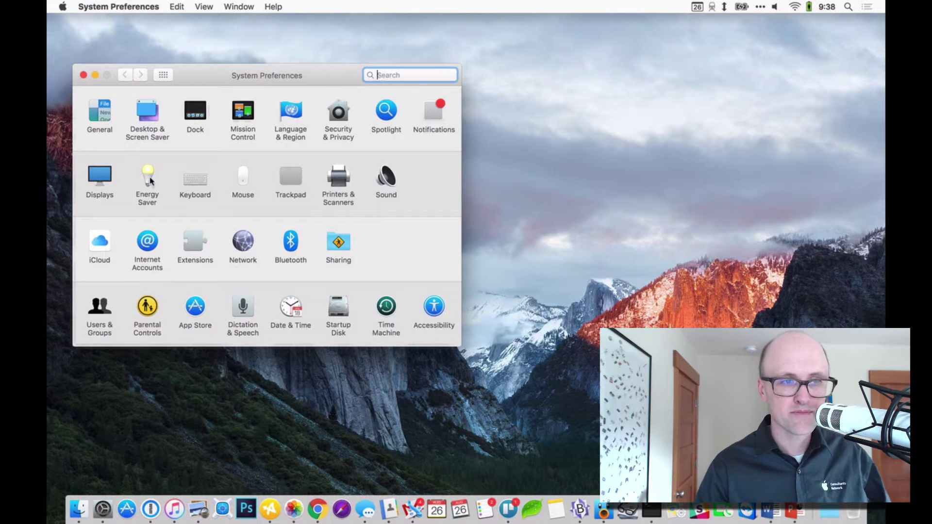
pyautogui.click(63, 7)
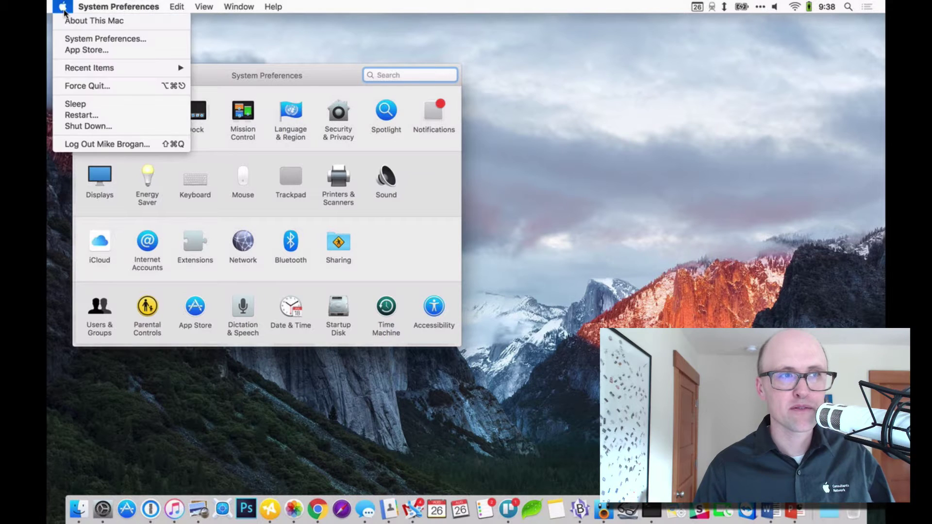
# Step: Bring up Energy Saver, centre its window, and compare the Battery and Power Adapter settings
pyautogui.click(150, 177)
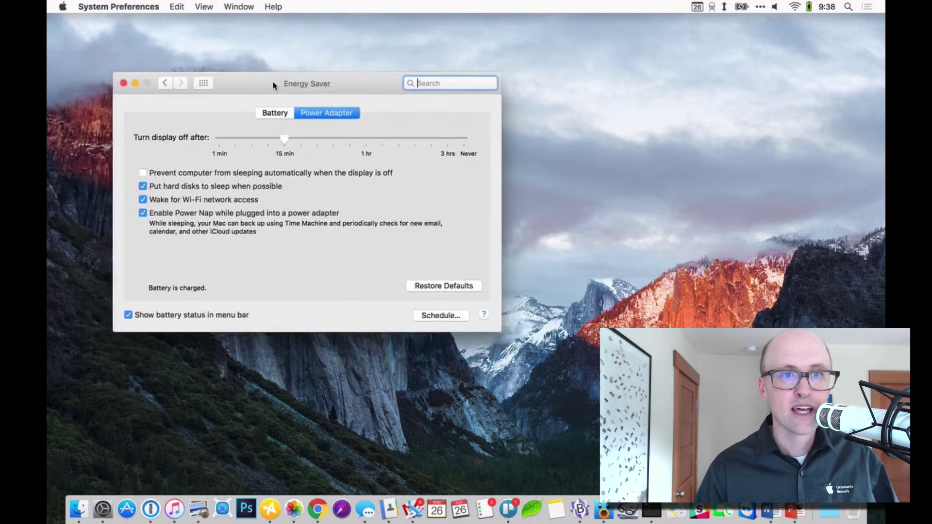
pyautogui.moveTo(216, 74); pyautogui.dragTo(334, 78)
pyautogui.click(363, 108)
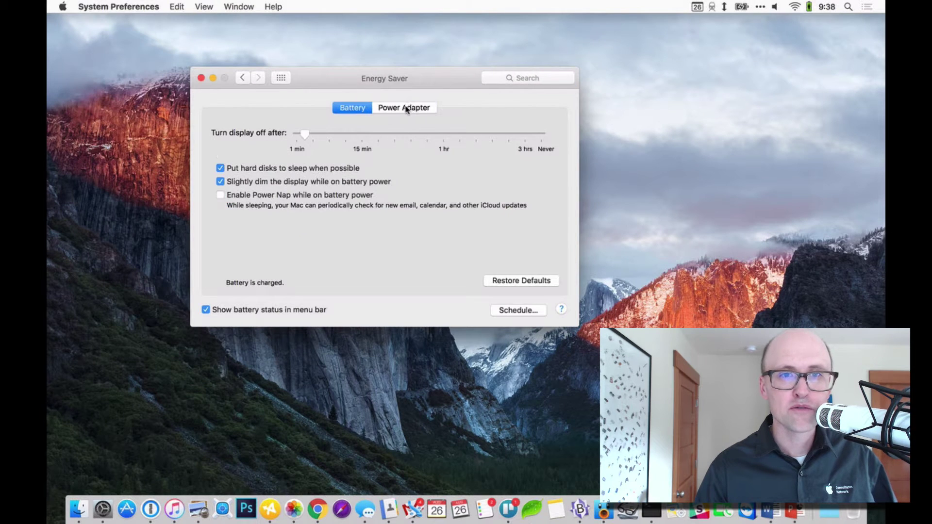
pyautogui.click(408, 109)
pyautogui.click(339, 110)
# Step: Review both power tabs again and finish on the Battery settings
pyautogui.click(383, 108)
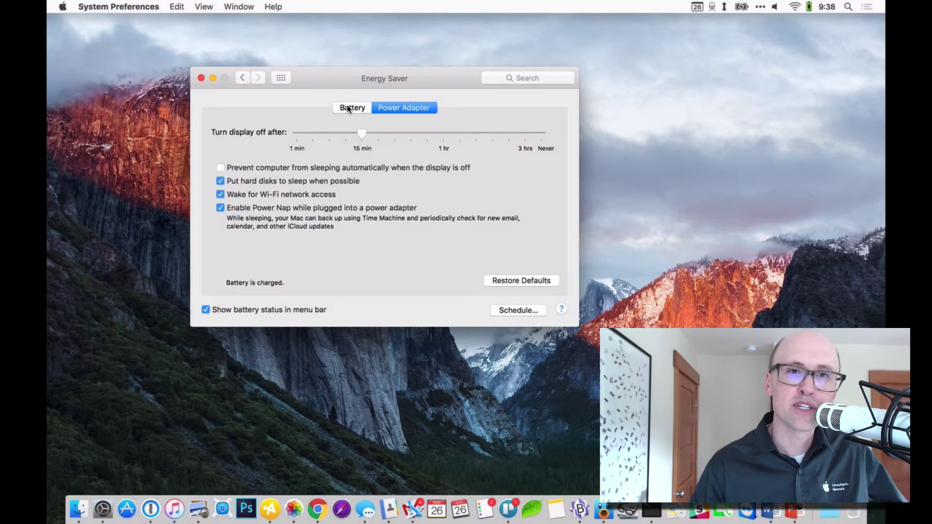
pyautogui.click(350, 108)
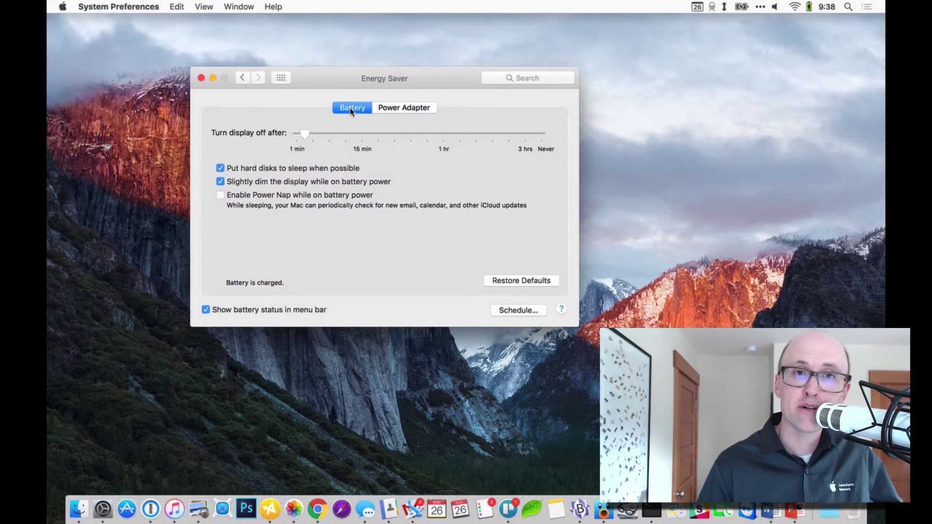
pyautogui.click(401, 111)
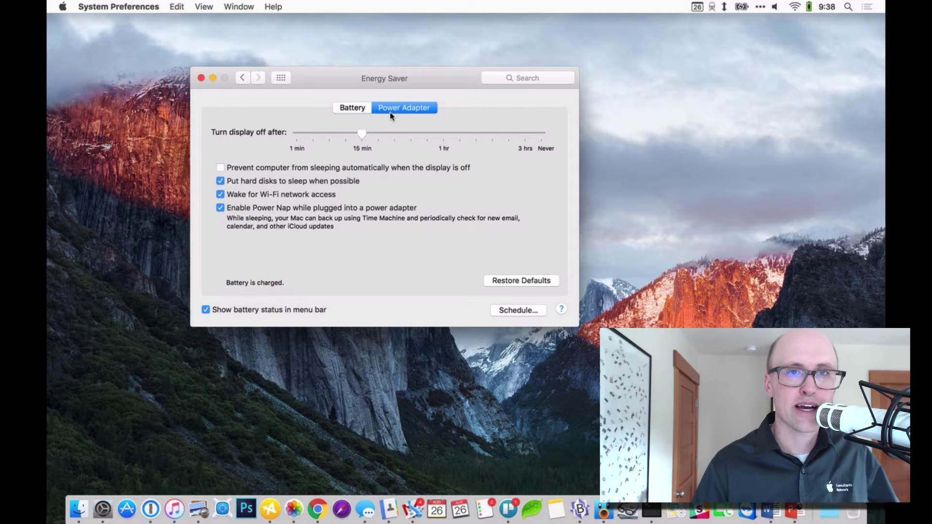
pyautogui.click(356, 109)
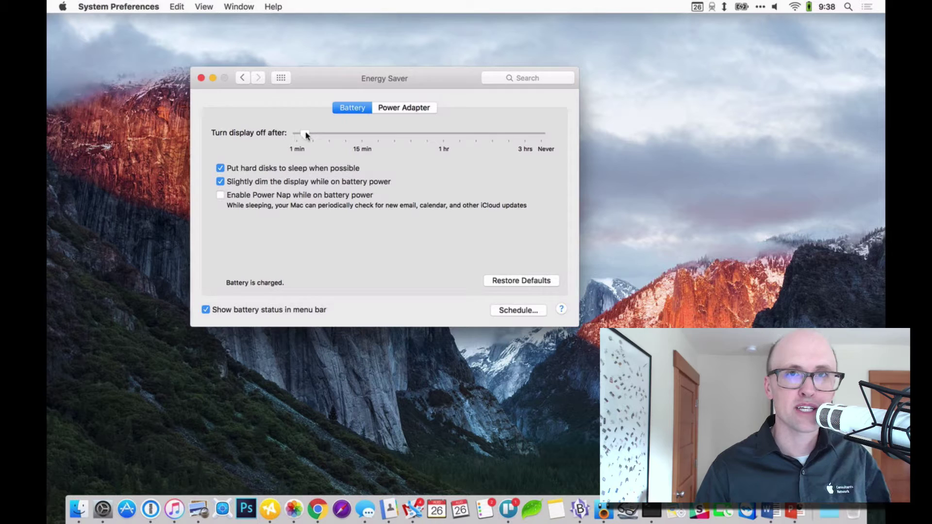
# Step: Keep the on-battery 'Turn display off after' slider near 1–2 minutes
pyautogui.moveTo(306, 135); pyautogui.dragTo(307, 138)
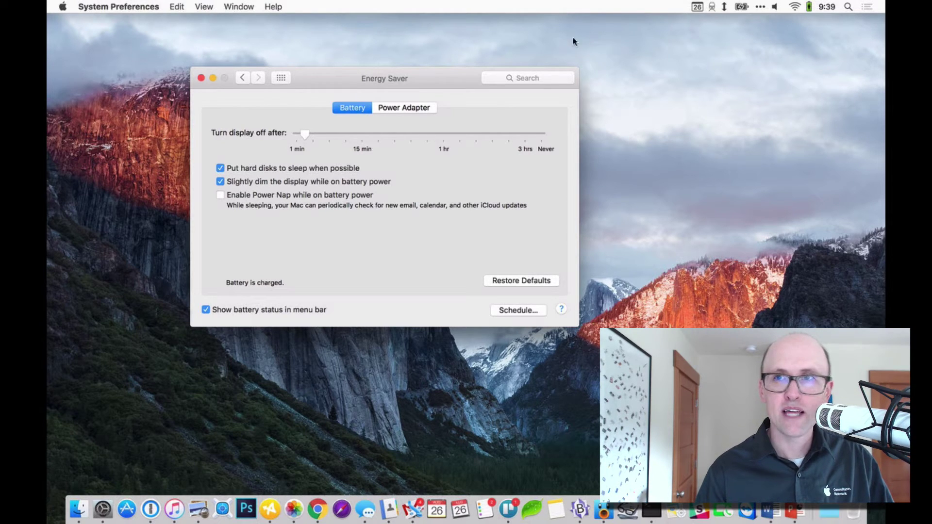
pyautogui.click(743, 7)
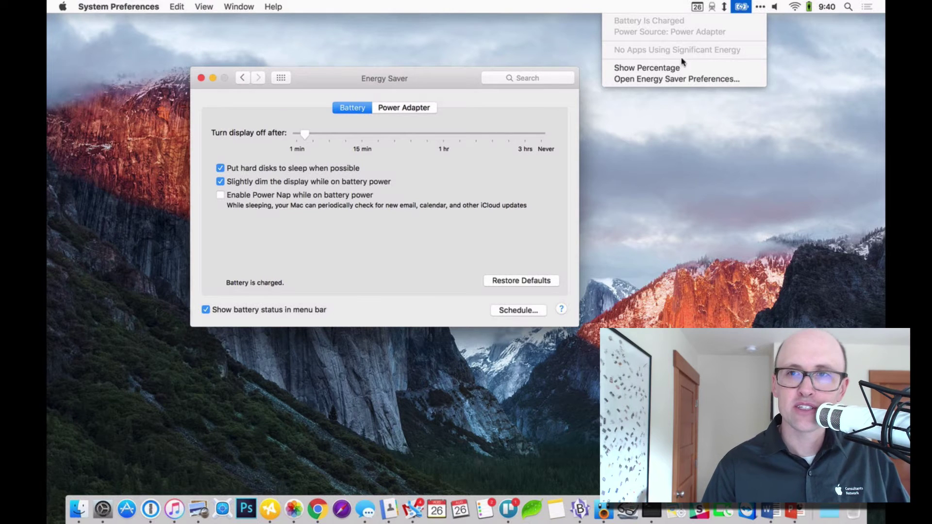
pyautogui.click(743, 10)
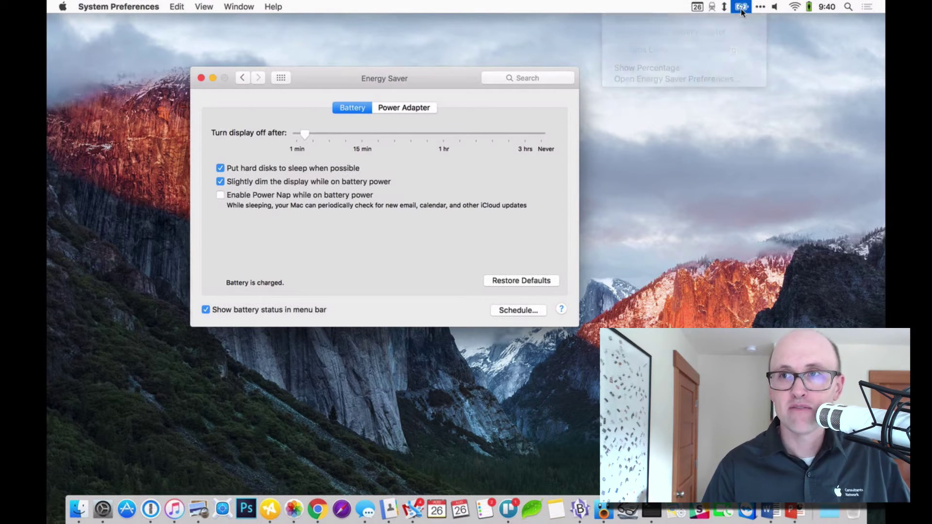
# Step: Launch iTunes and select the first four Coldplay songs starting with Life In Technicolor
pyautogui.click(175, 510)
pyautogui.scroll(1, 349, 293)
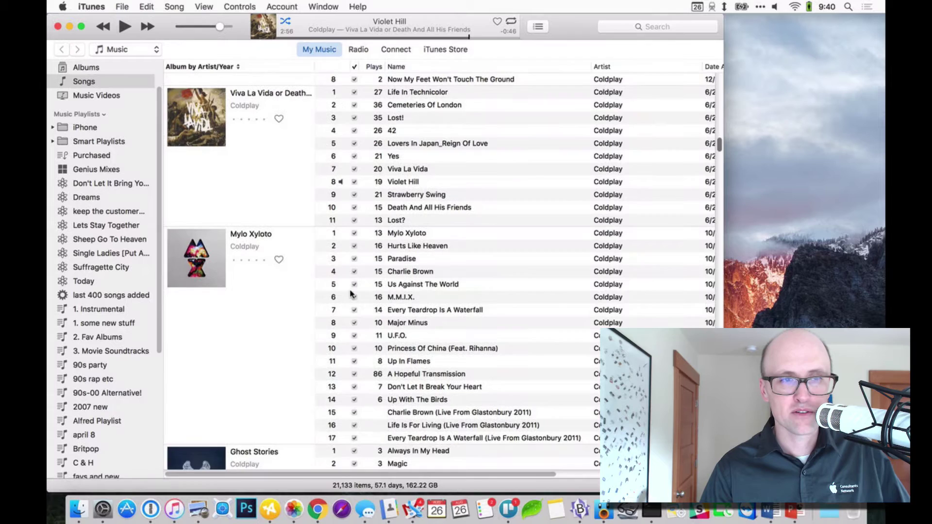
pyautogui.scroll(1, 350, 292)
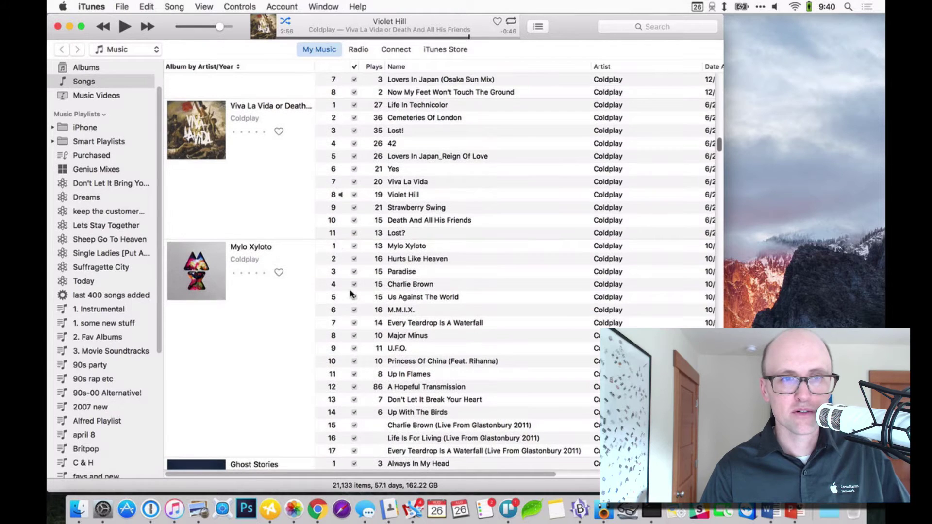
pyautogui.click(410, 109)
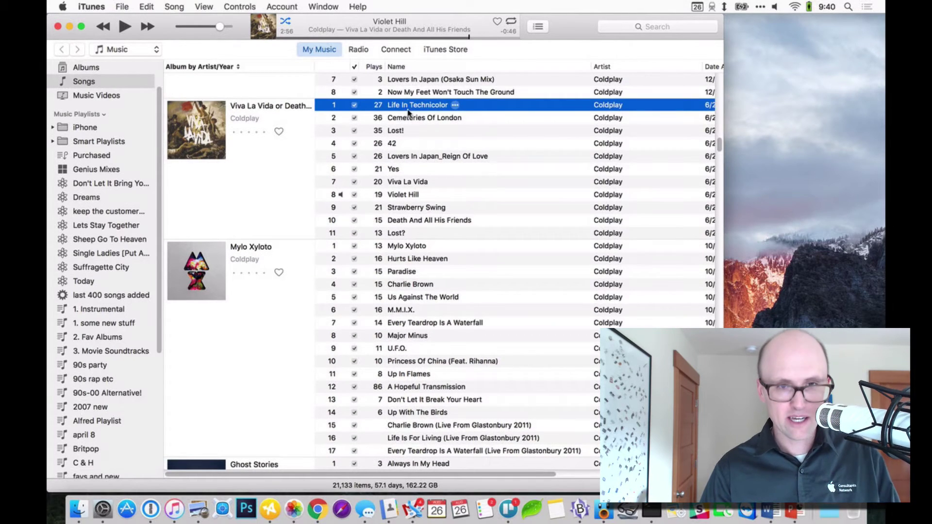
pyautogui.keyDown('shift'); pyautogui.click(404, 142); pyautogui.keyUp('shift')
pyautogui.rightClick(403, 145)
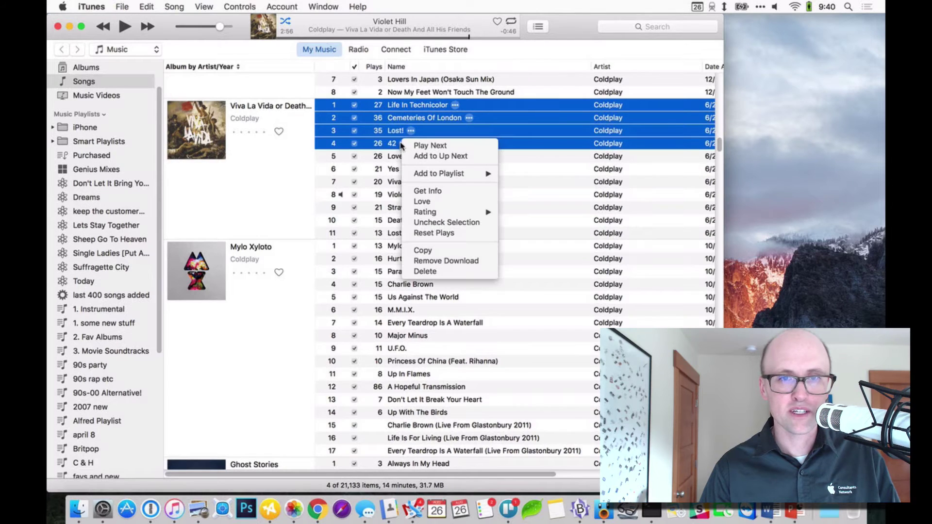
pyautogui.press('Escape')
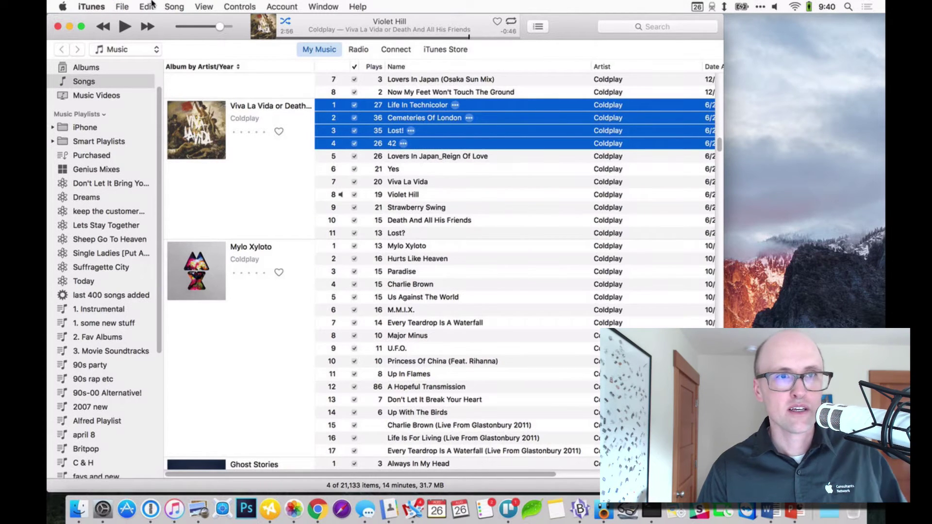
# Step: Convert the four selected songs to AAC via File > Create New Version
pyautogui.click(124, 7)
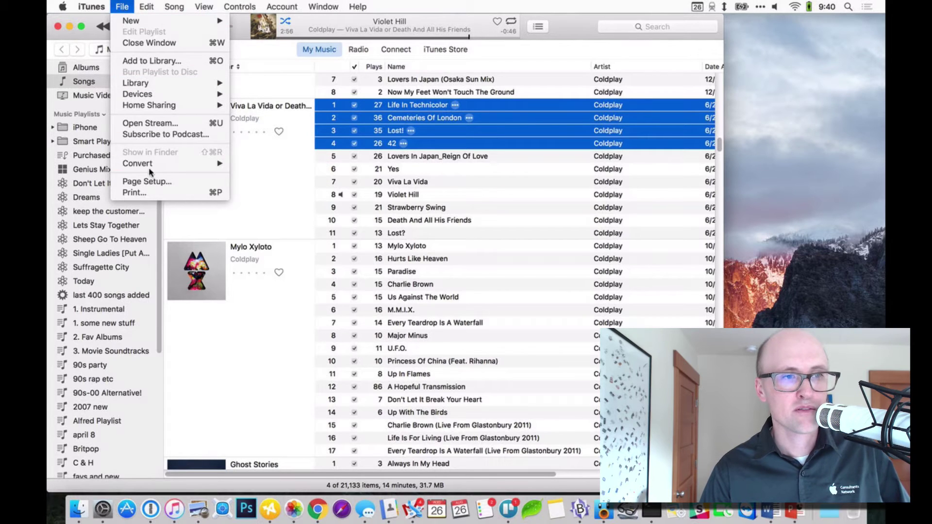
pyautogui.moveTo(138, 163)
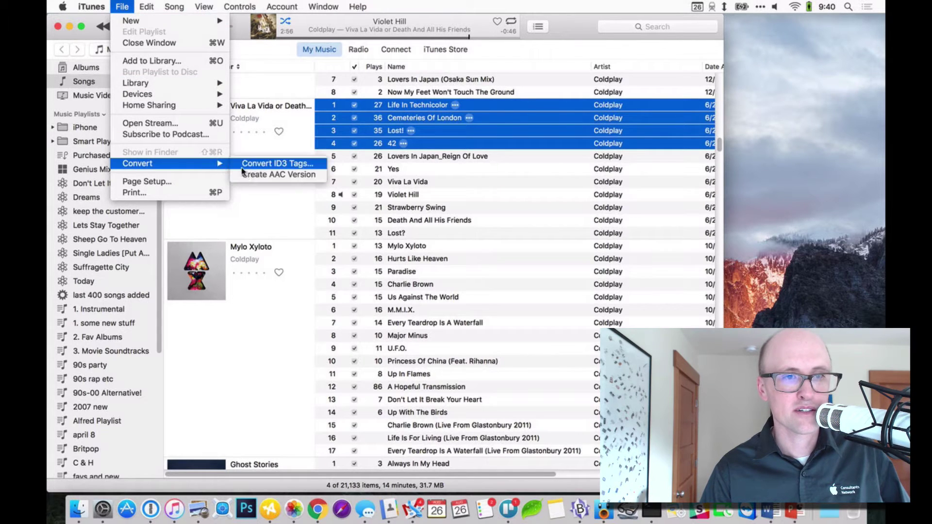
pyautogui.click(279, 173)
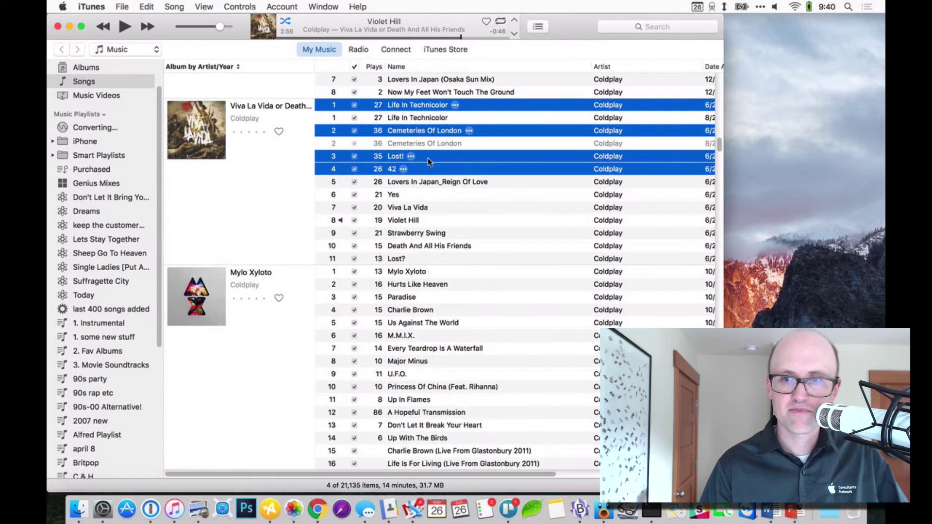
# Step: Check the battery menu for apps using significant energy during the conversion, then dismiss it
pyautogui.click(741, 7)
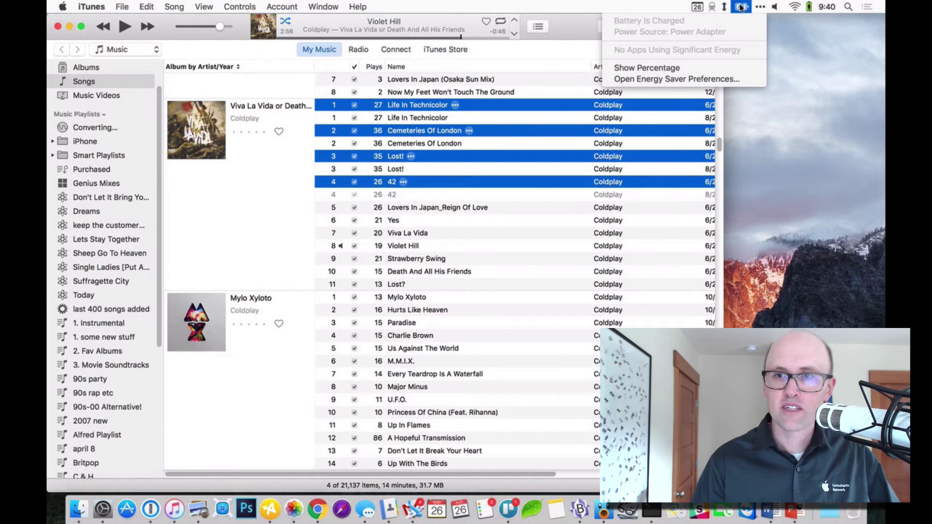
pyautogui.click(801, 183)
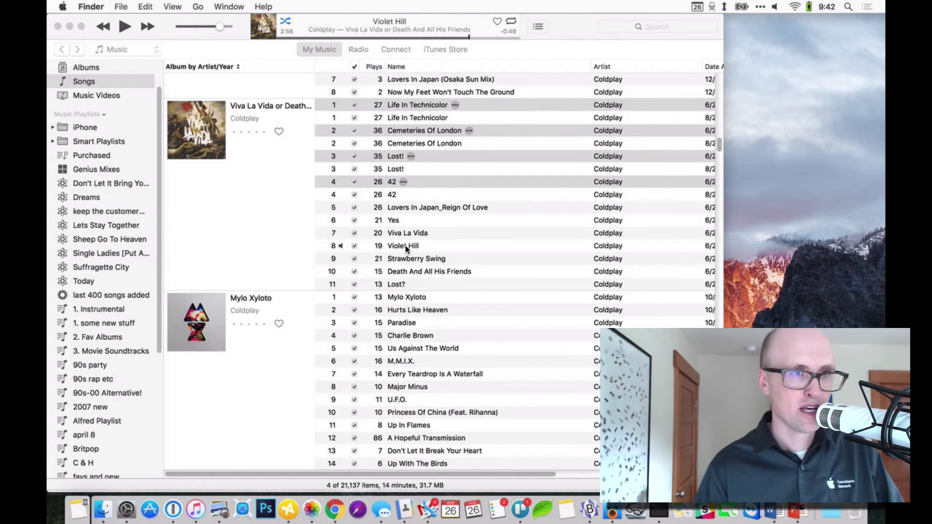
# Step: Close iTunes and Energy Saver, then show Finder's Utilities folder sorted by name
pyautogui.click(59, 26)
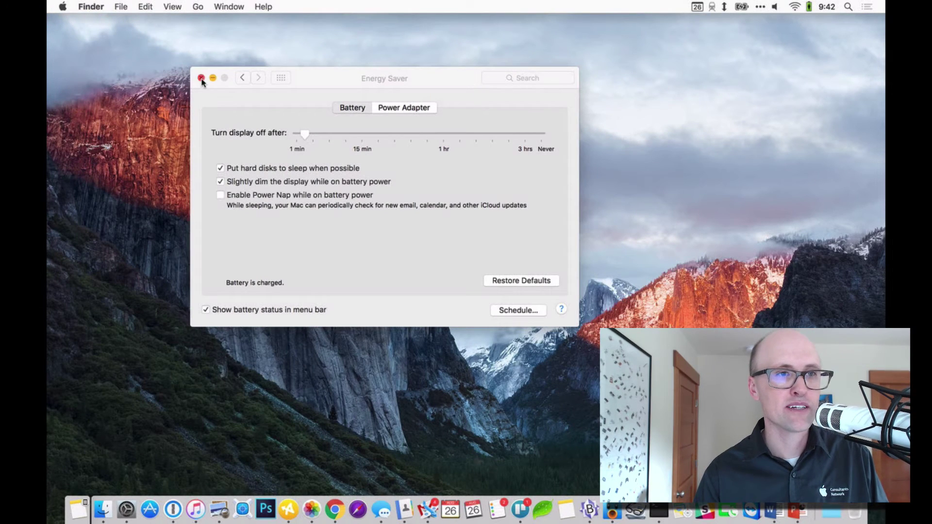
pyautogui.click(202, 78)
pyautogui.click(91, 6)
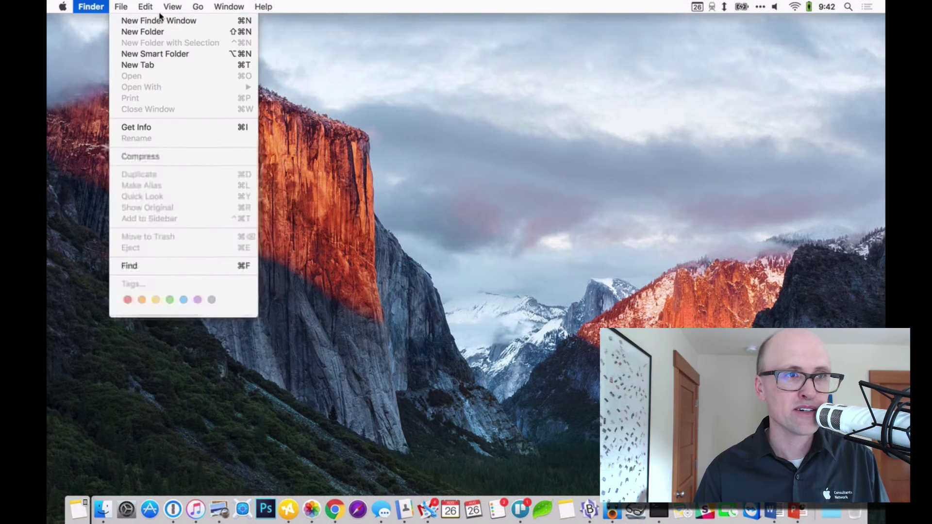
pyautogui.click(225, 185)
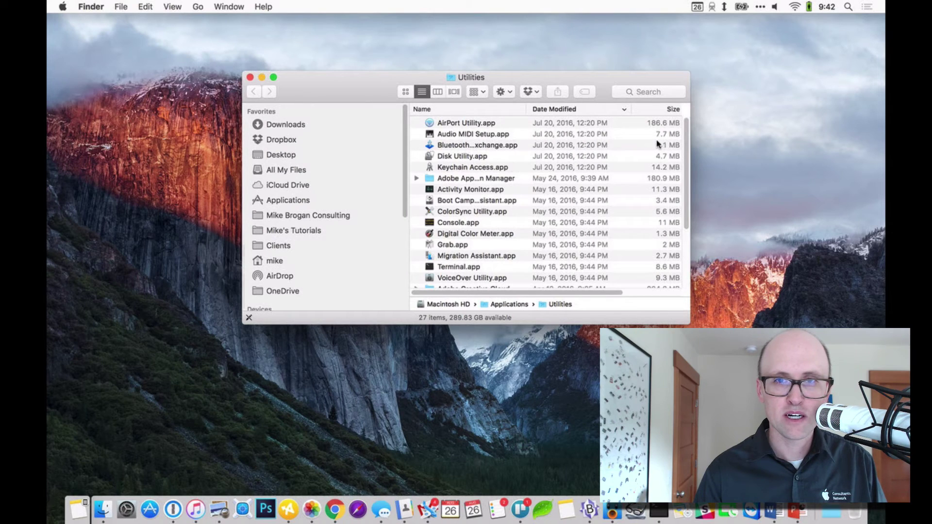
pyautogui.click(498, 114)
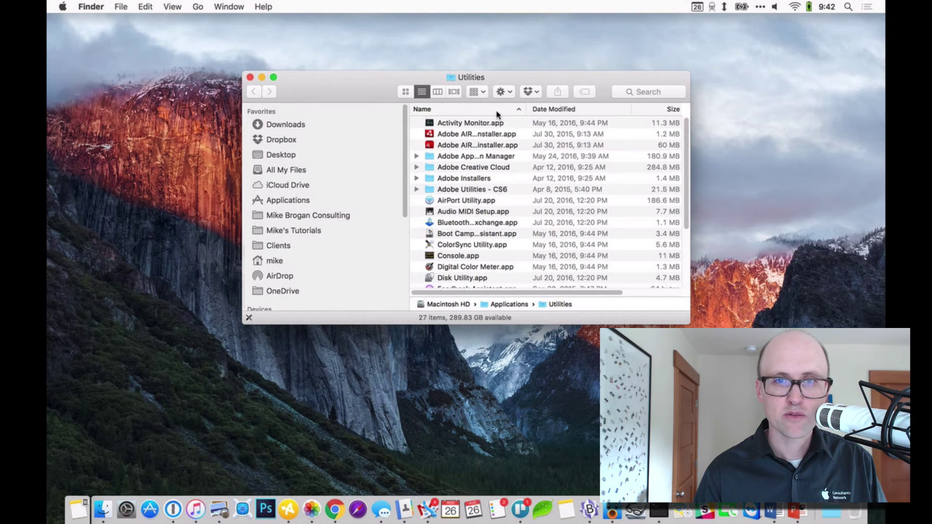
# Step: Launch Activity Monitor and list processes on the CPU tab, highest CPU first
pyautogui.doubleClick(432, 124)
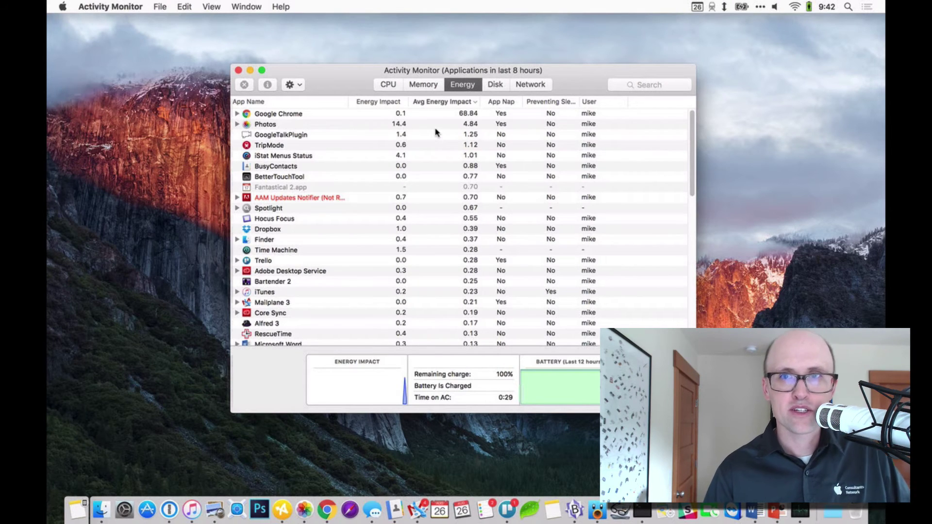
pyautogui.click(389, 84)
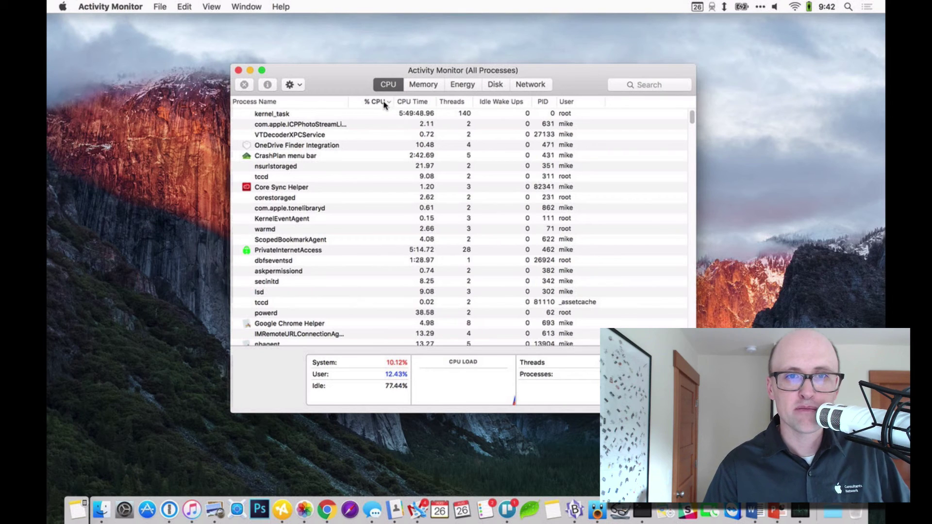
pyautogui.click(378, 102)
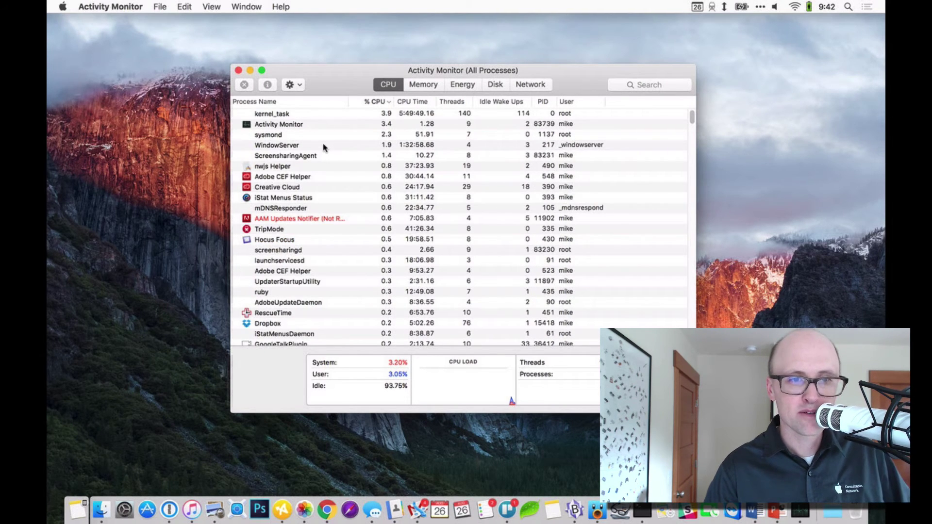
# Step: Quit the unresponsive AAM Updates Notifier process after widening the Process Name column
pyautogui.click(306, 219)
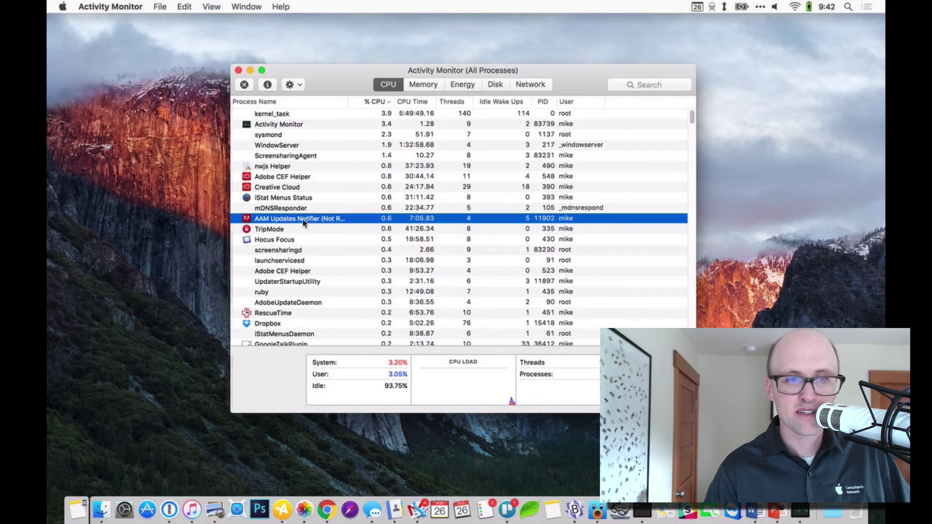
pyautogui.moveTo(362, 102); pyautogui.dragTo(383, 102)
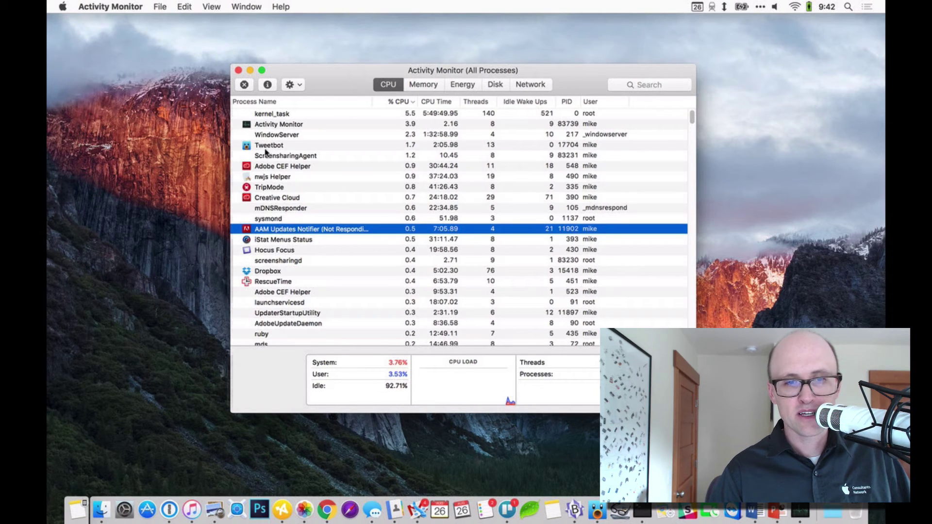
pyautogui.click(245, 86)
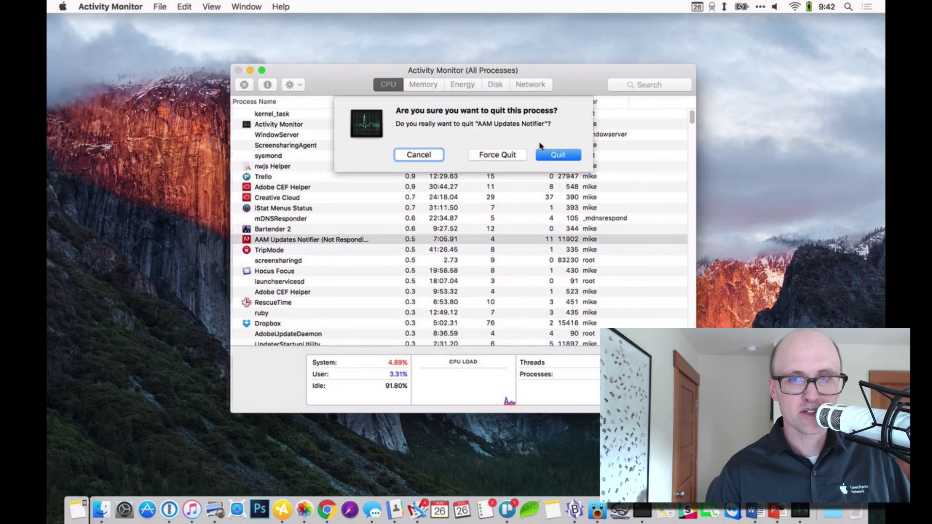
pyautogui.click(561, 155)
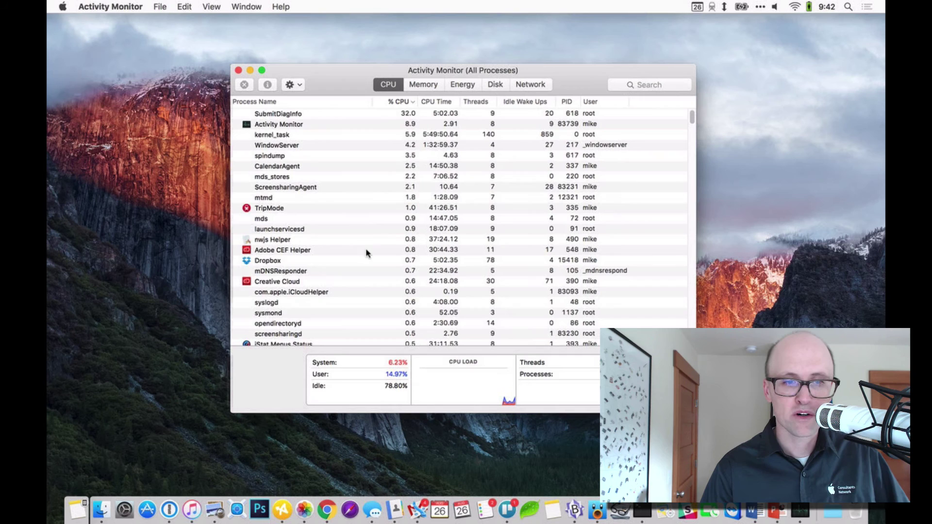
pyautogui.scroll(-5, 367, 253)
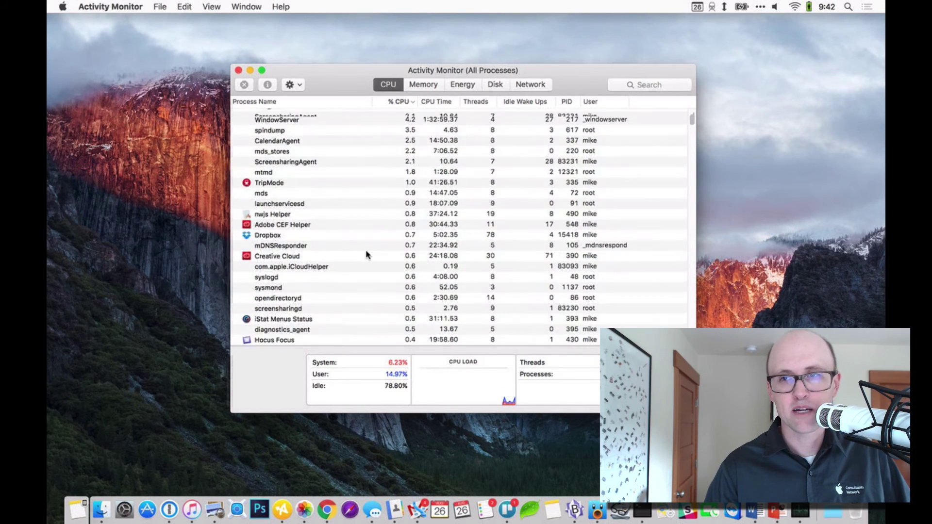
pyautogui.scroll(8, 367, 253)
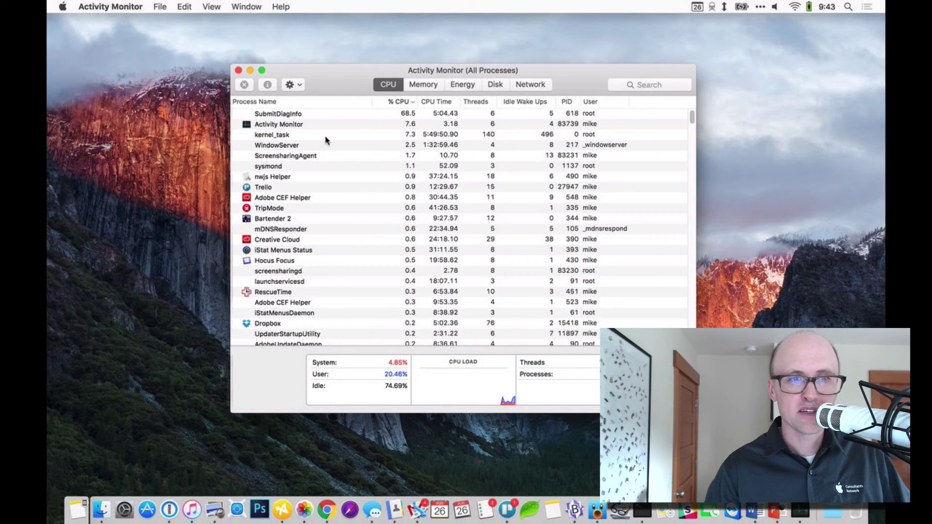
# Step: Select the top CPU consumer SubmitDiagInfo and switch to the Energy impact view
pyautogui.click(286, 114)
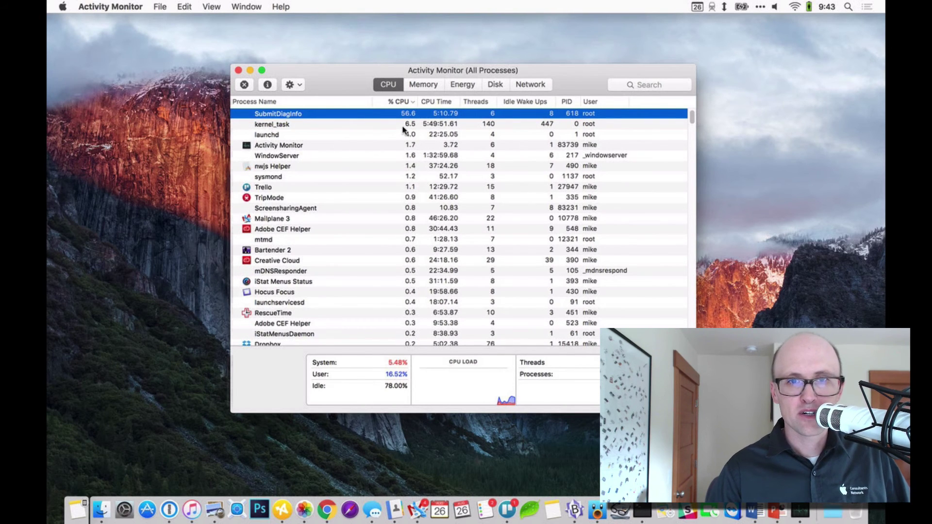
pyautogui.click(462, 85)
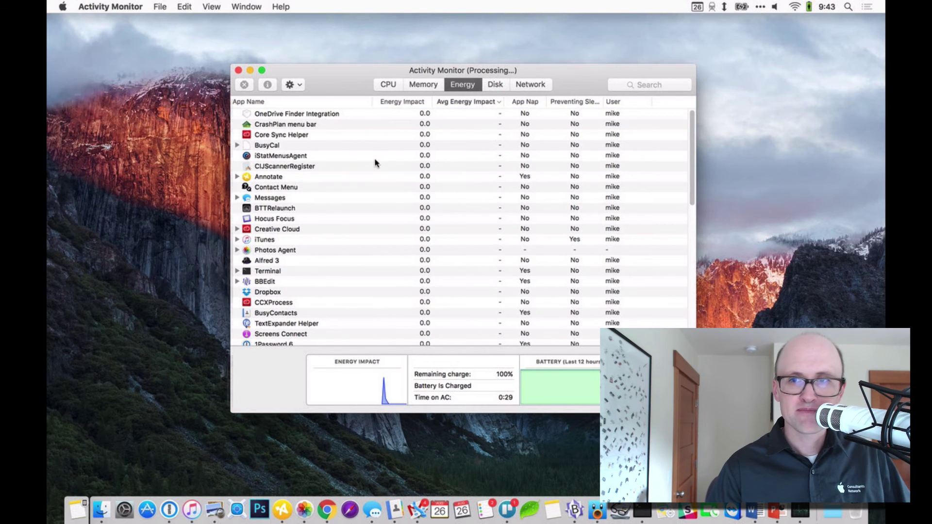